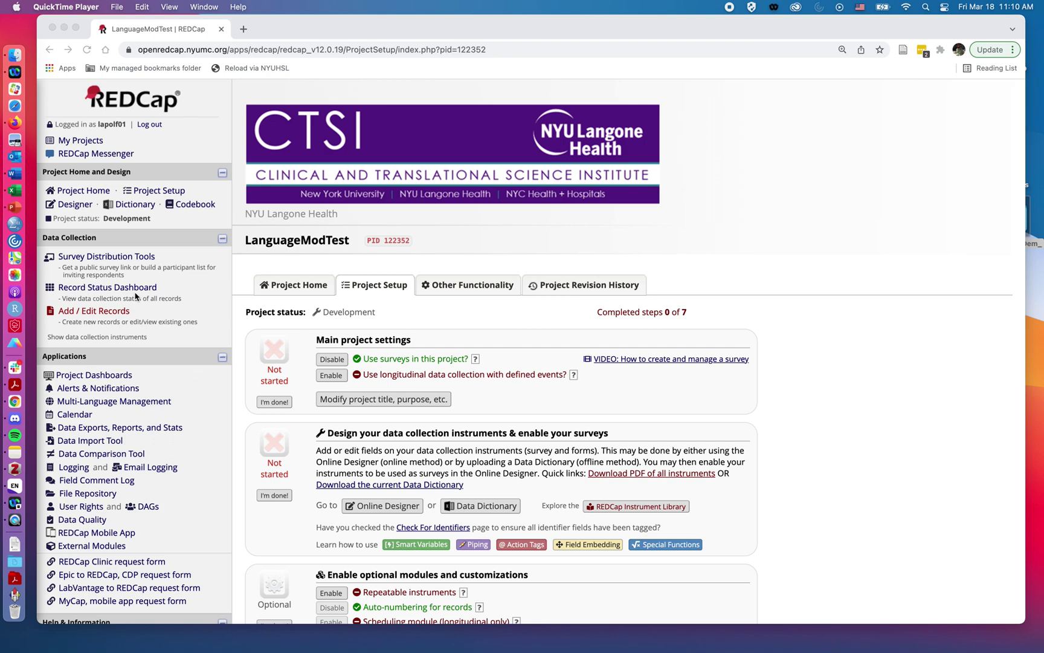
Open Form 1 in the Designer and review its Language field.
click(74, 207)
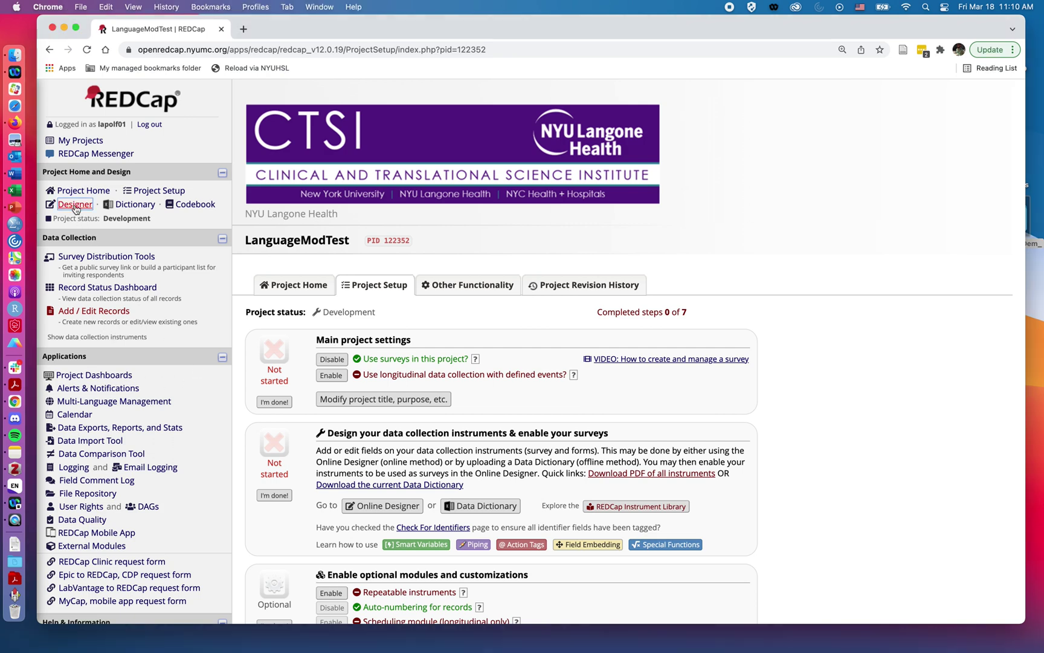
click(75, 207)
scroll(284, 447, down, 1)
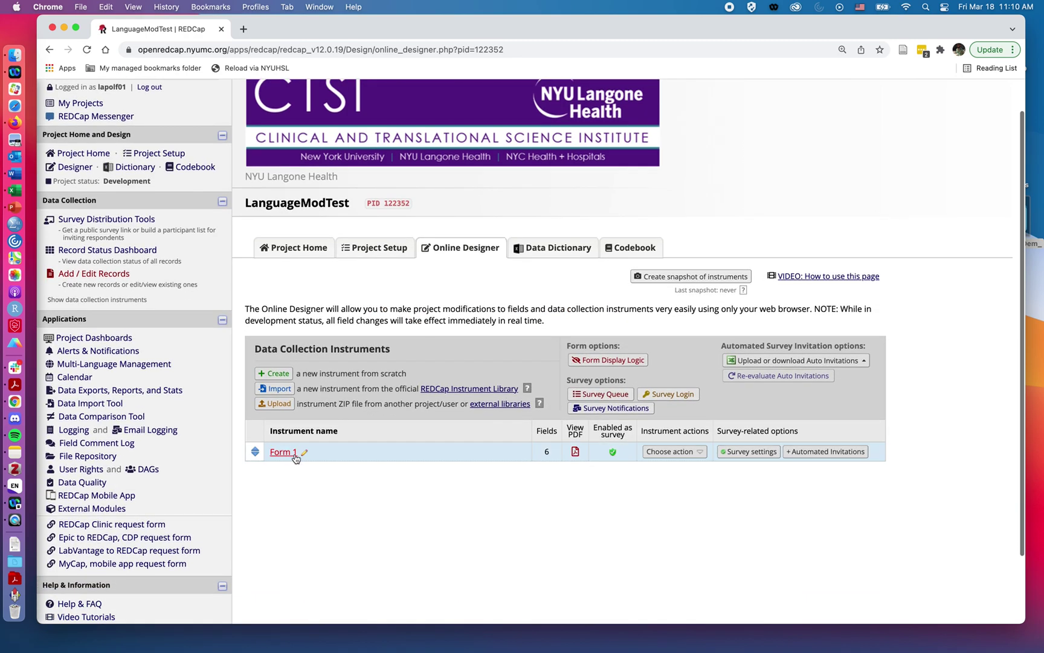
click(287, 455)
scroll(331, 477, down, 5)
scroll(331, 480, down, 3)
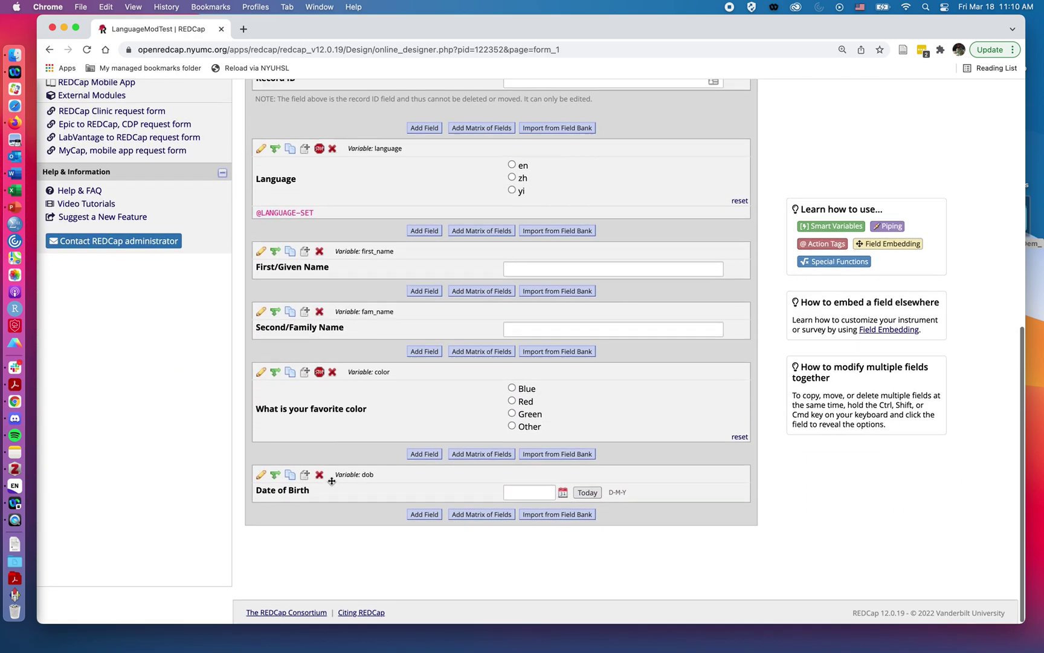
scroll(332, 481, up, 1)
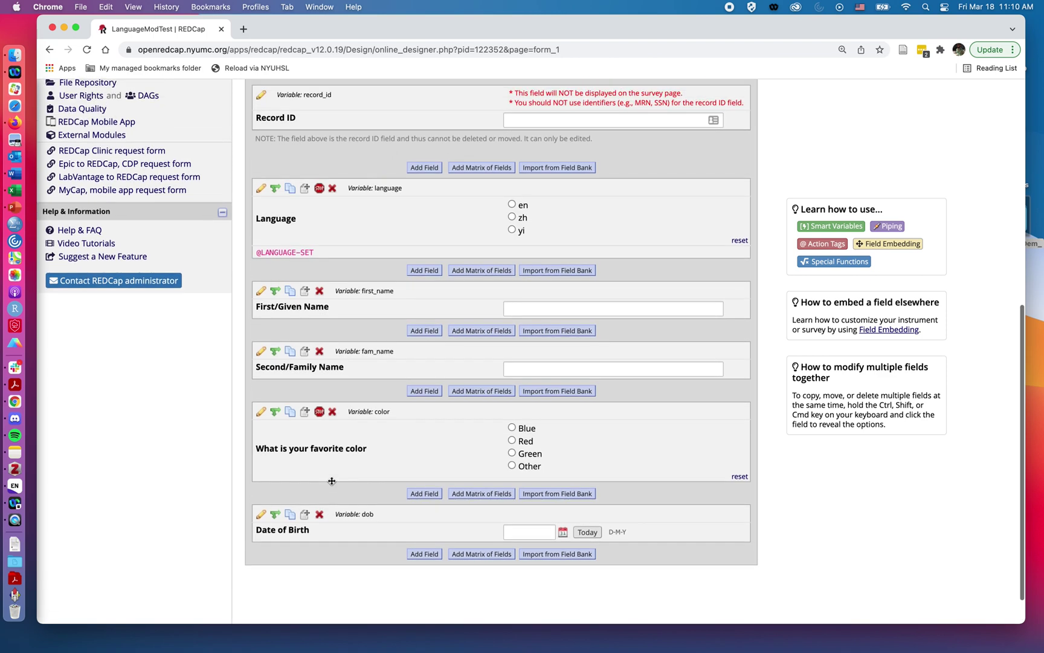
scroll(332, 481, down, 1)
scroll(331, 480, up, 6)
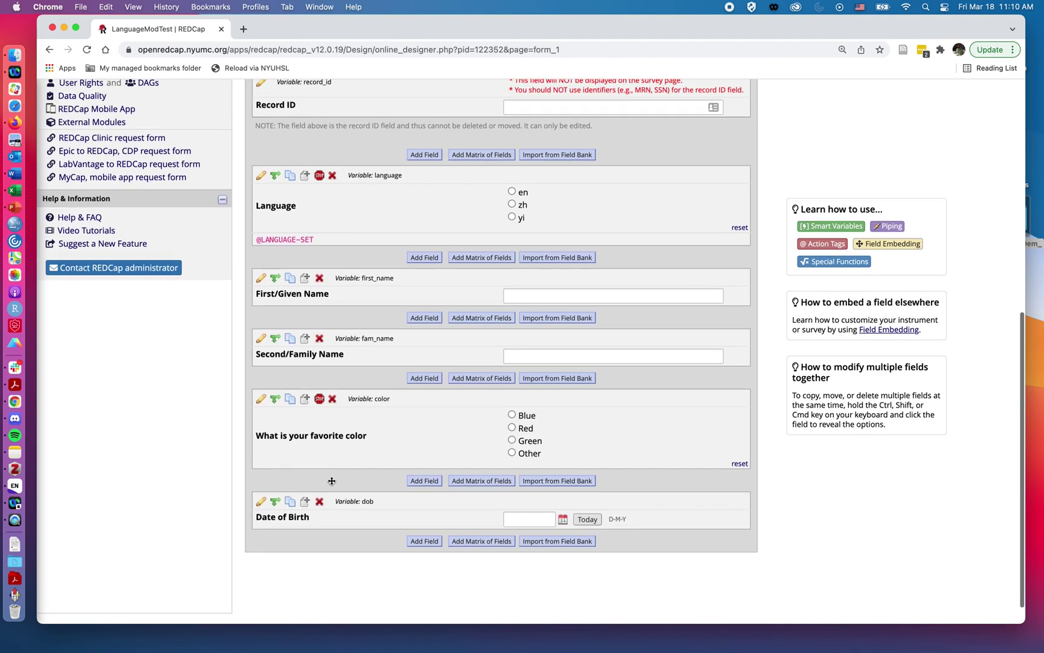
scroll(332, 481, up, 2)
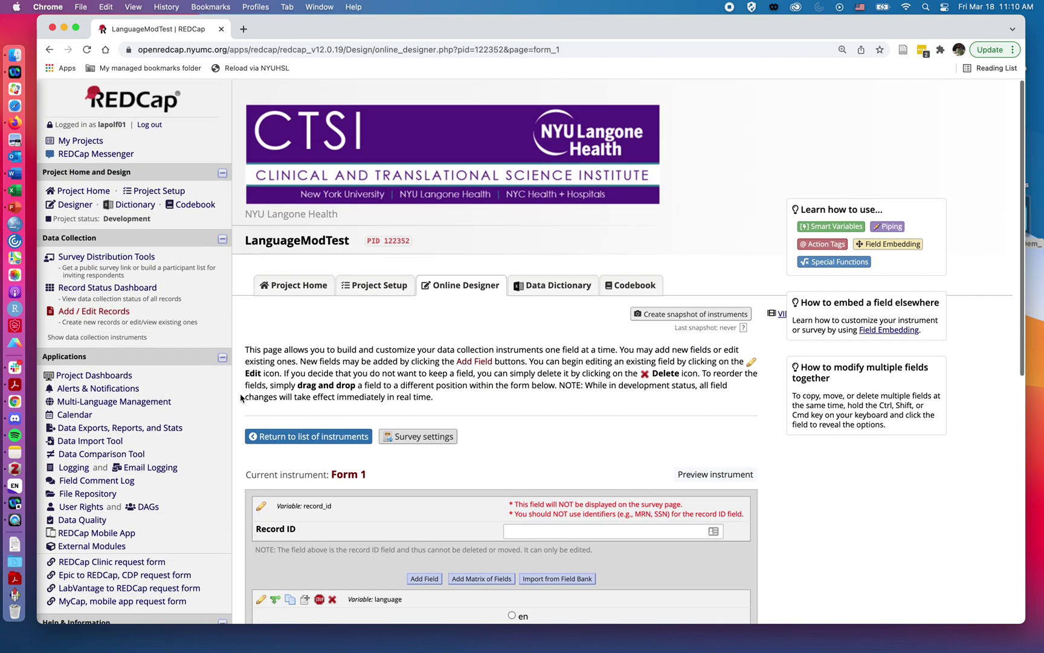
Go to Multi-Language Management and start adding a new language.
click(116, 401)
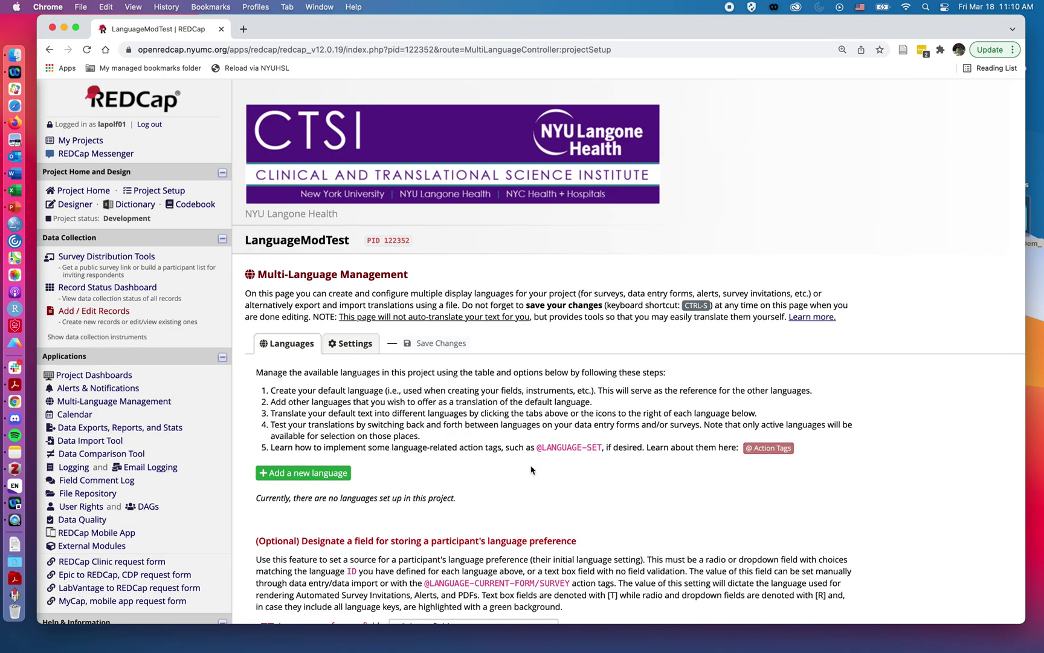
scroll(541, 476, down, 2)
scroll(542, 475, up, 1)
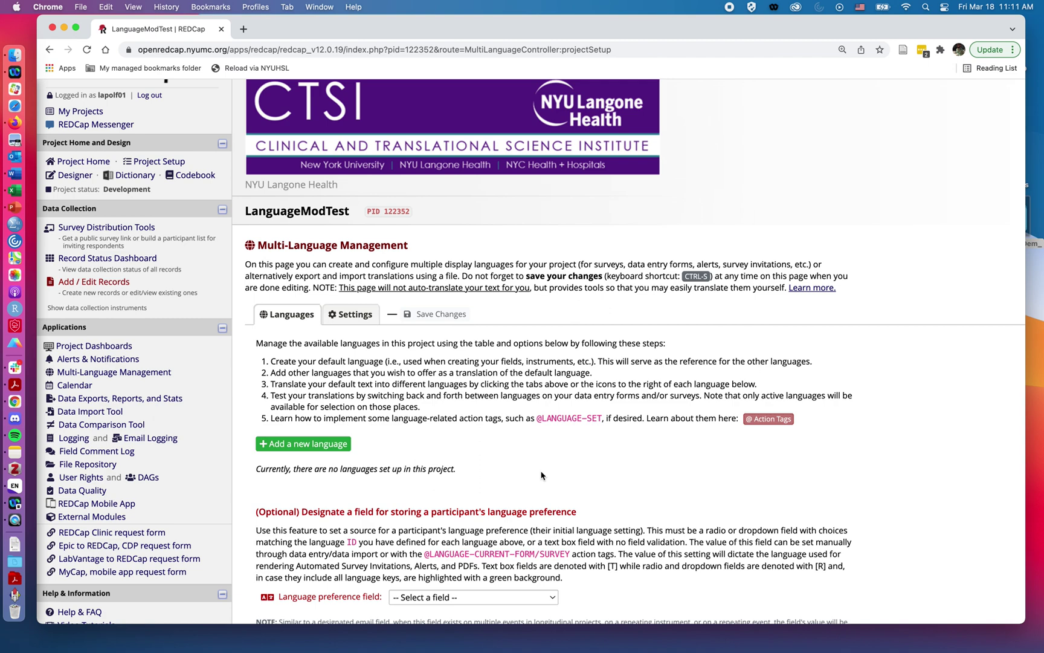
click(316, 446)
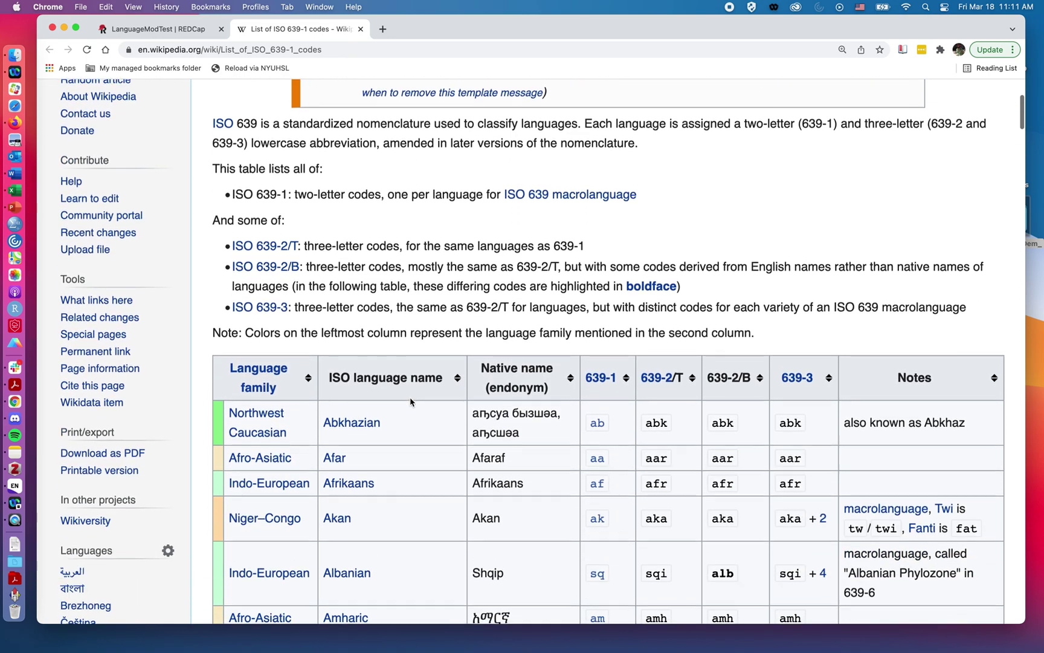
Scroll the Wikipedia ISO 639-1 table to find two-letter codes such as zh and en.
scroll(537, 425, down, 4)
scroll(536, 467, down, 12)
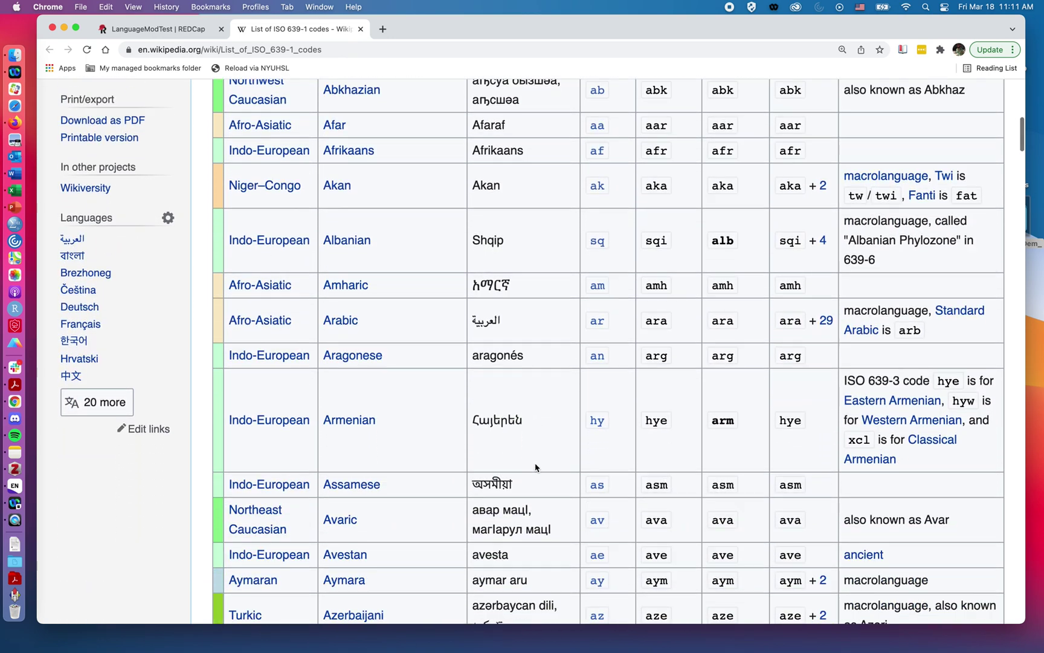
scroll(535, 467, down, 15)
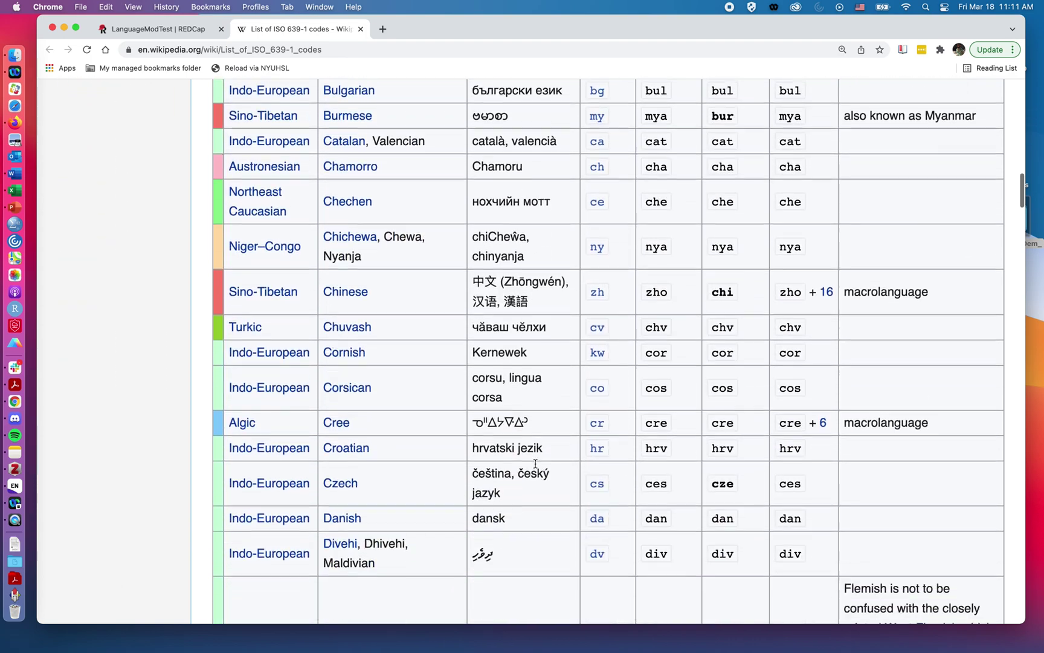
scroll(536, 467, down, 1)
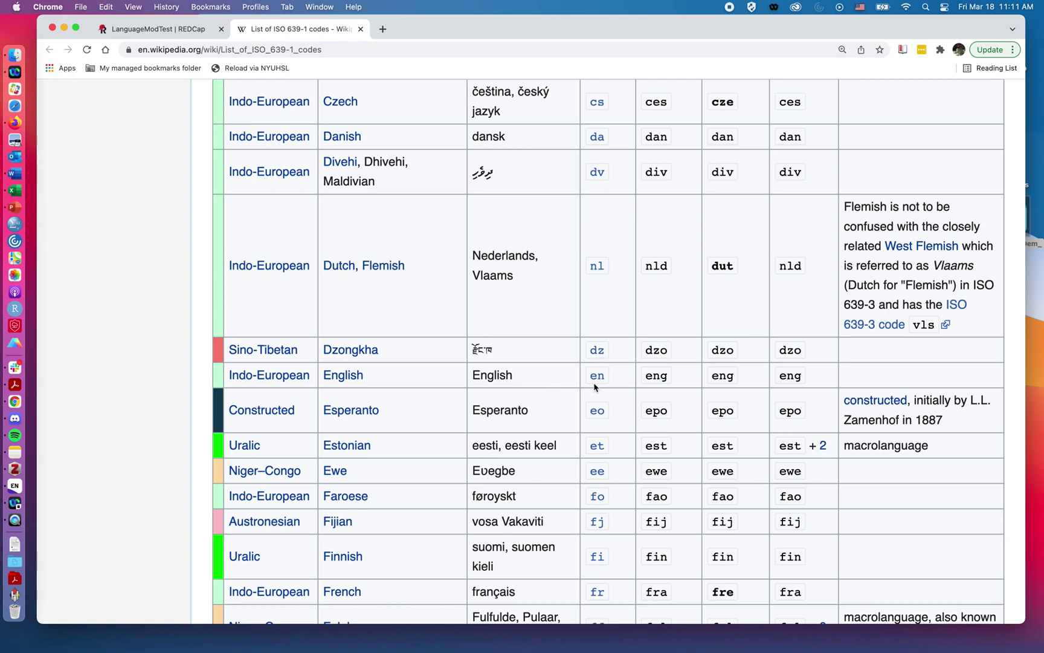
Back in REDCap, add a language with ID en, display name English and sort name English.
click(176, 28)
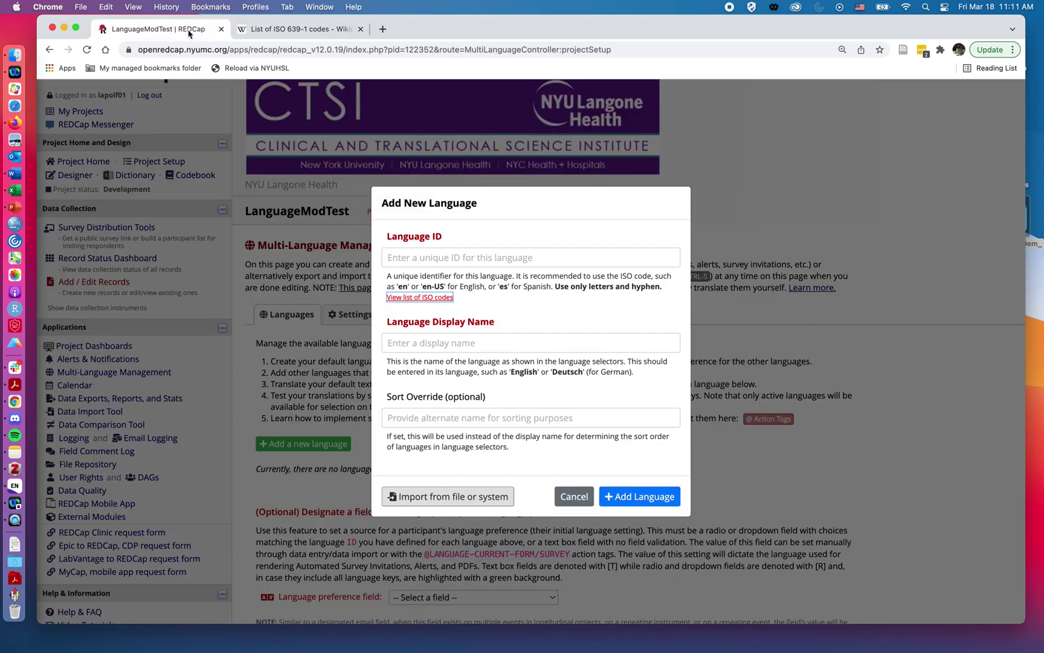
click(425, 263)
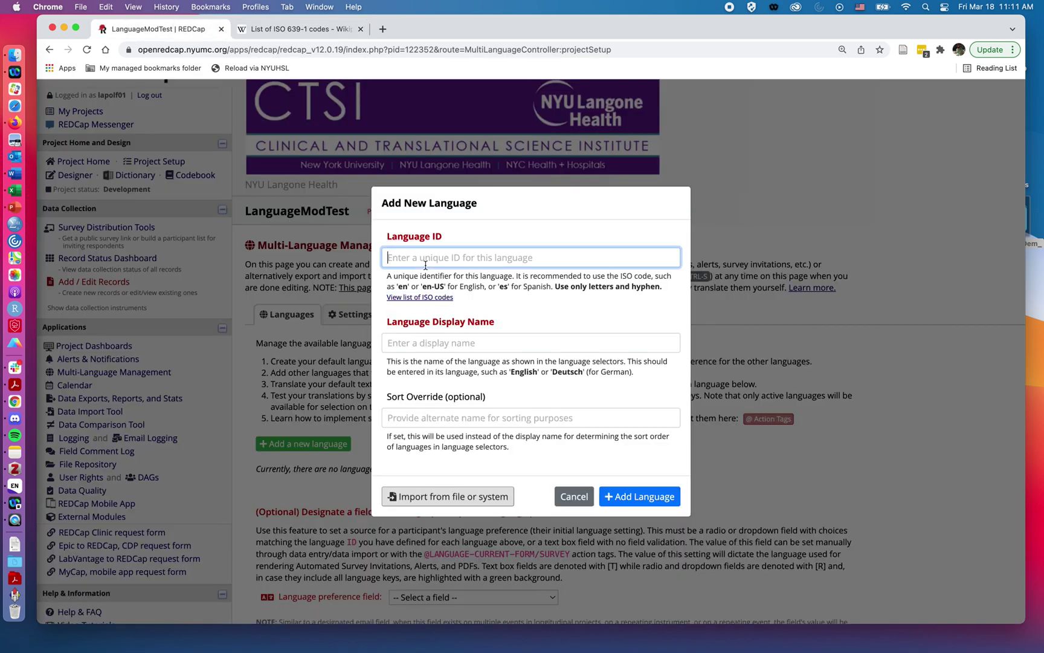
text(en)
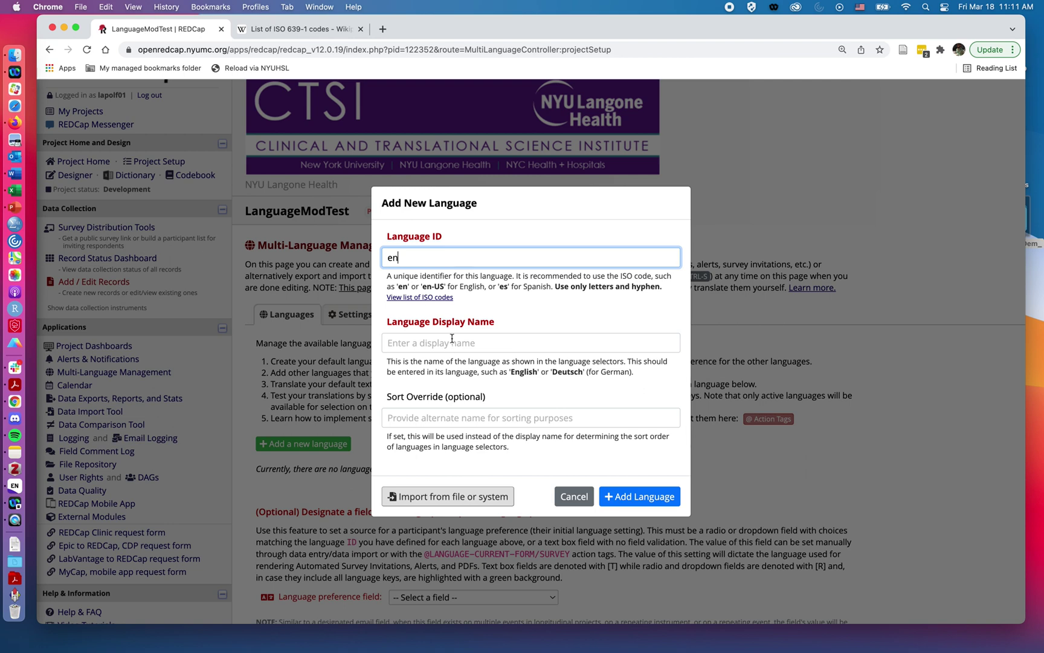
click(452, 340)
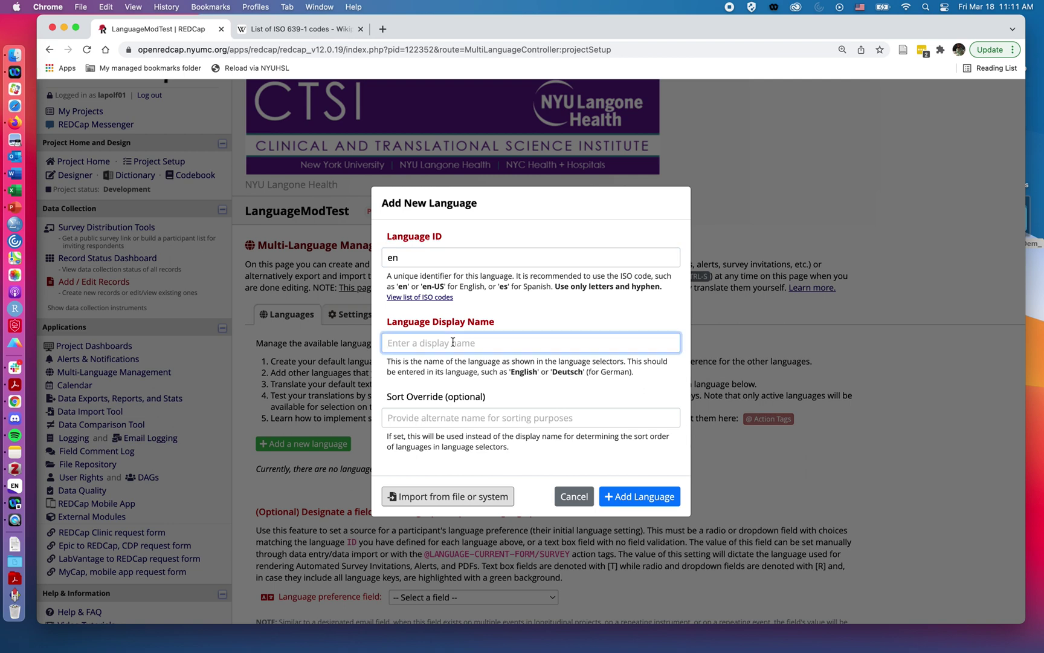
text(English)
click(415, 417)
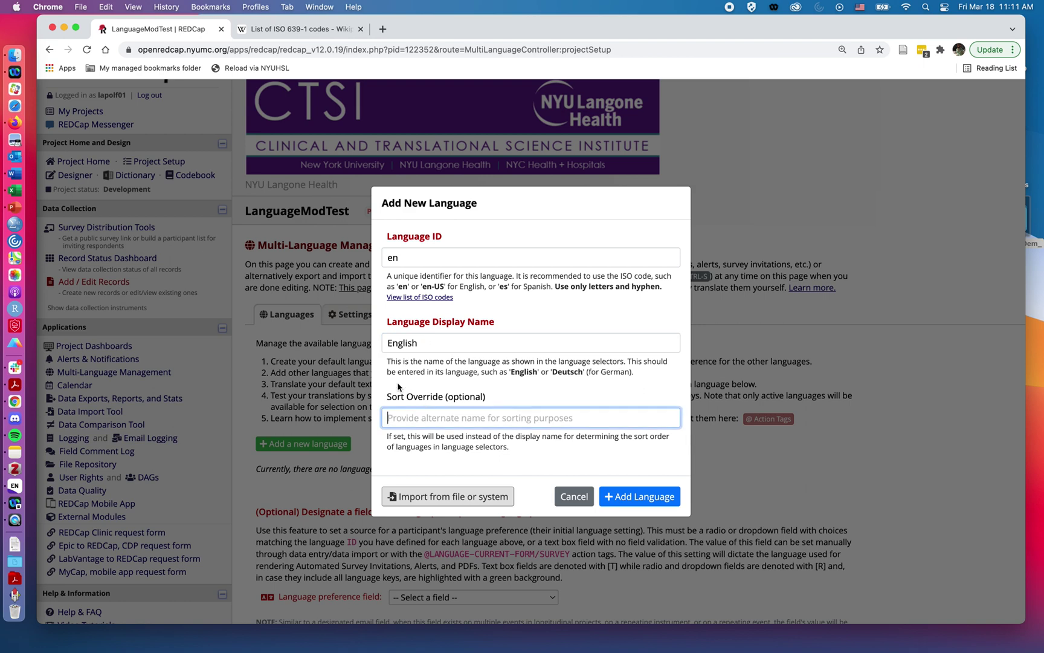
text(English)
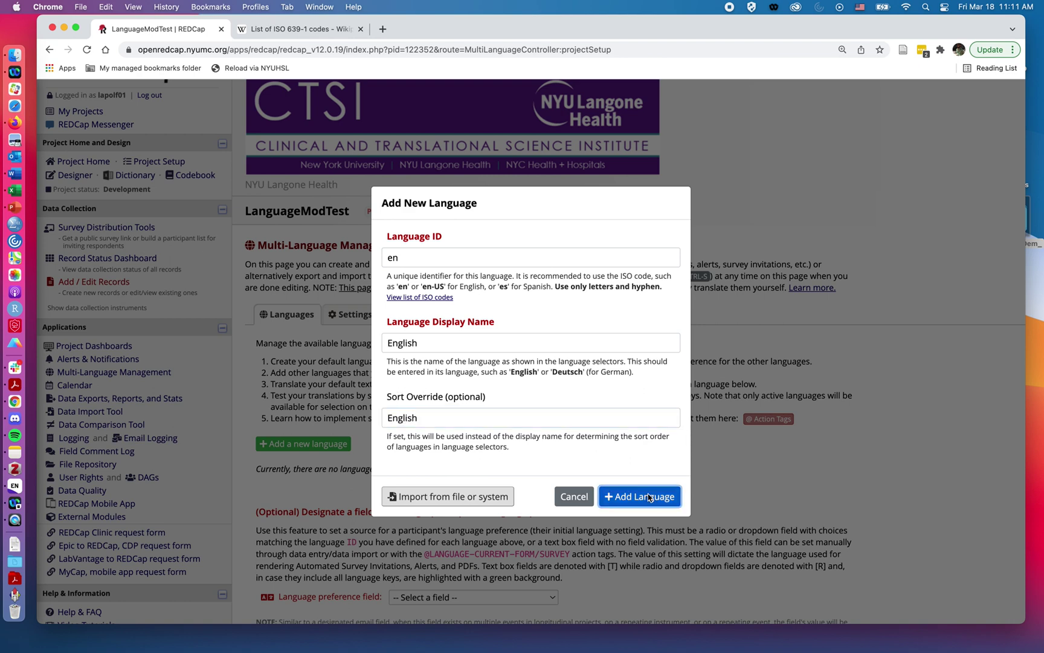
click(649, 498)
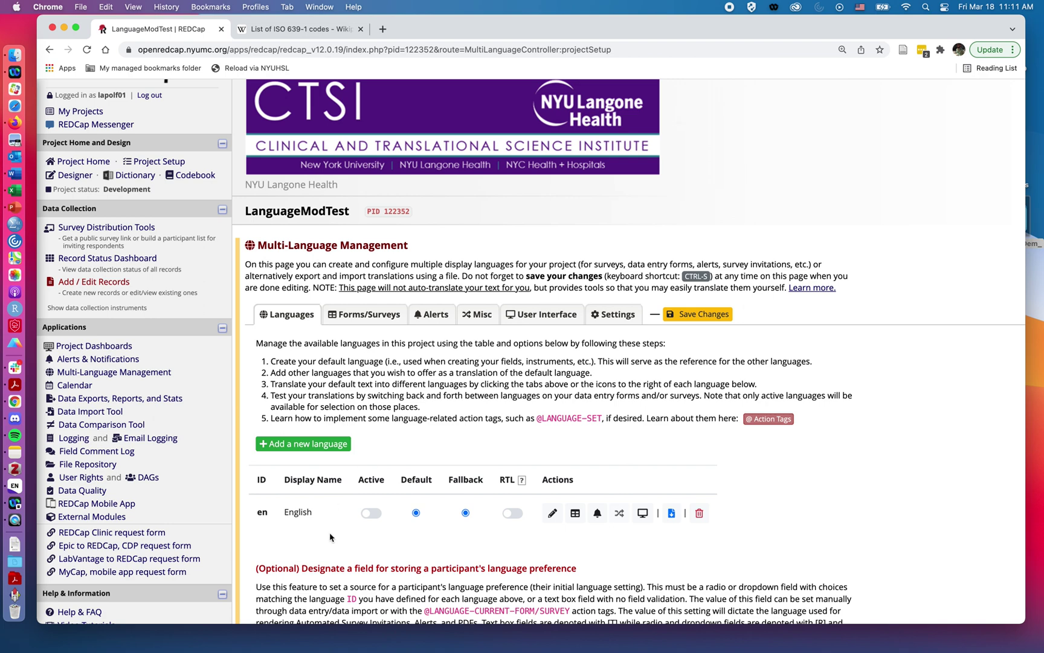
Switch English to active and save the multi-language settings.
scroll(329, 537, down, 3)
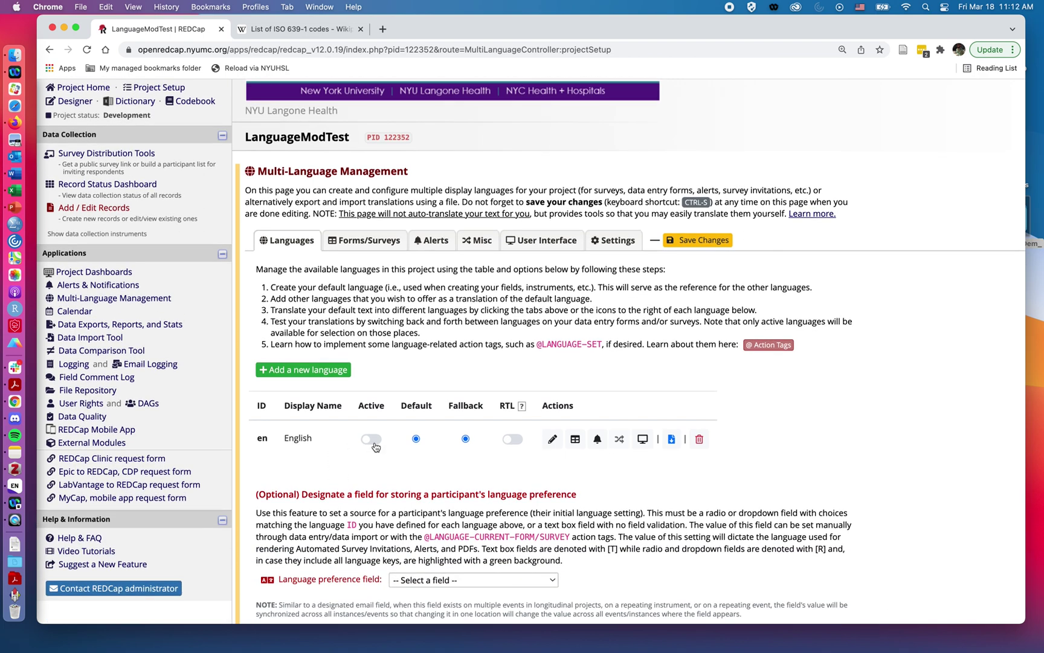
click(372, 439)
click(681, 242)
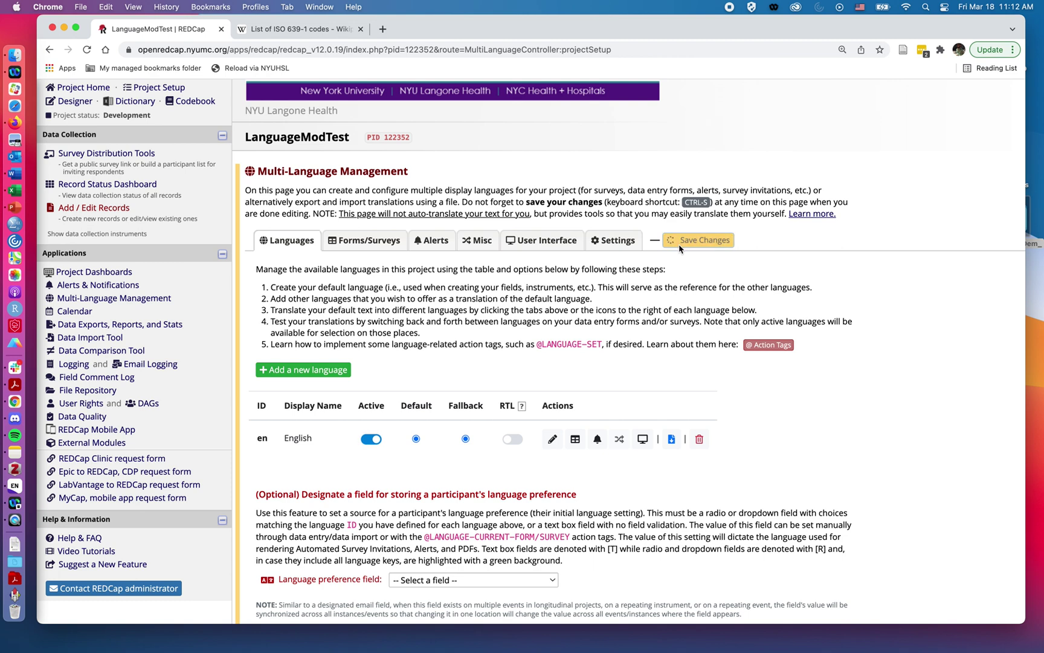
Start a new language, check the ISO code list, and enter ID zh.
click(298, 371)
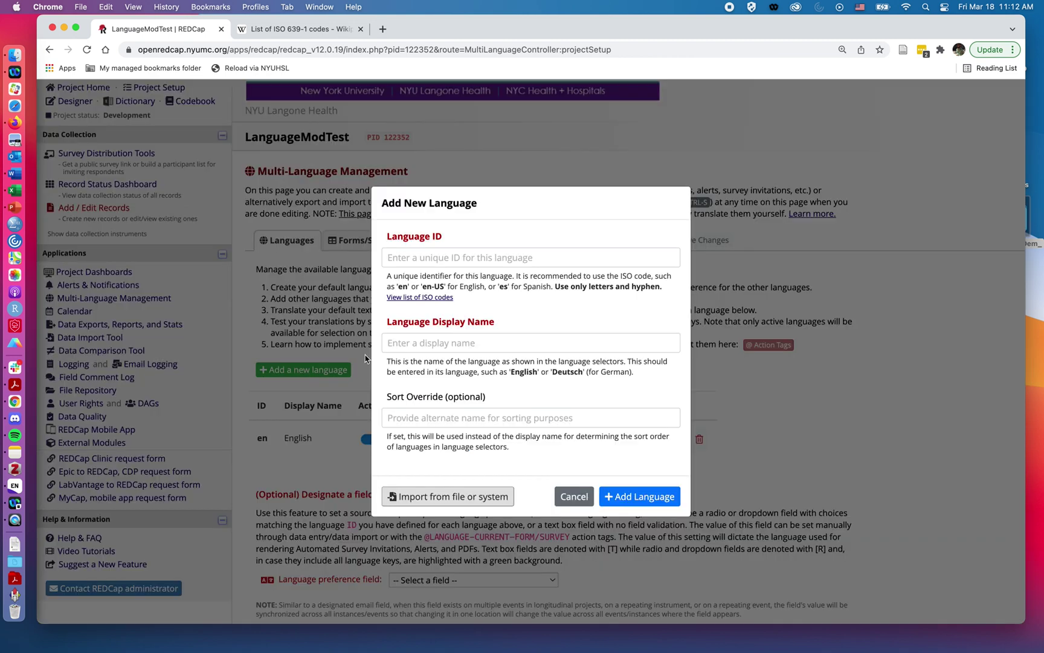
click(297, 29)
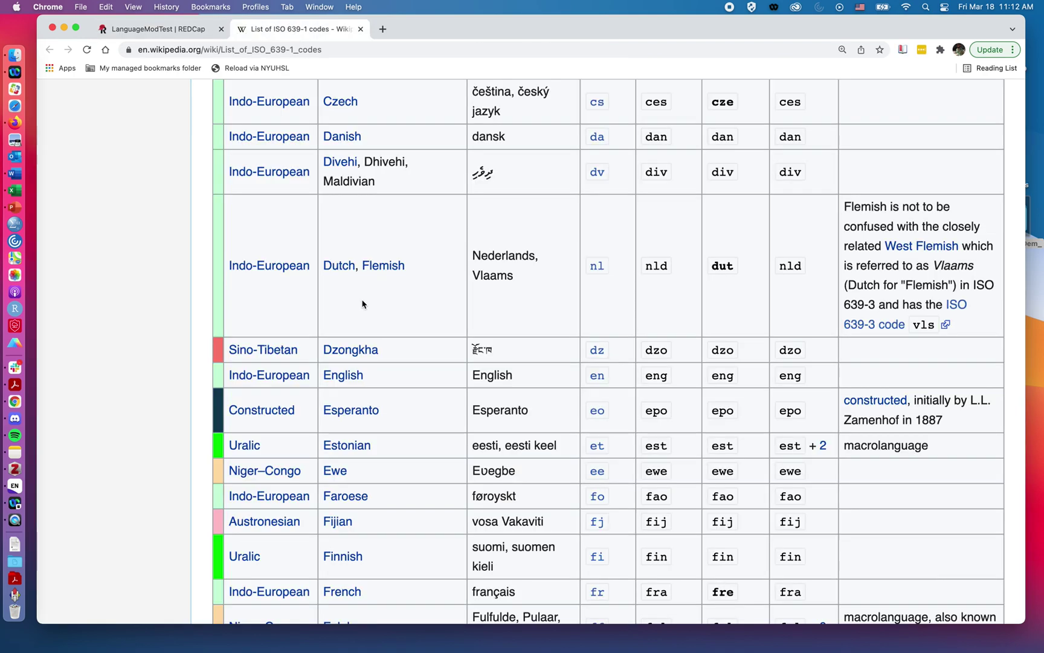
scroll(363, 304, up, 5)
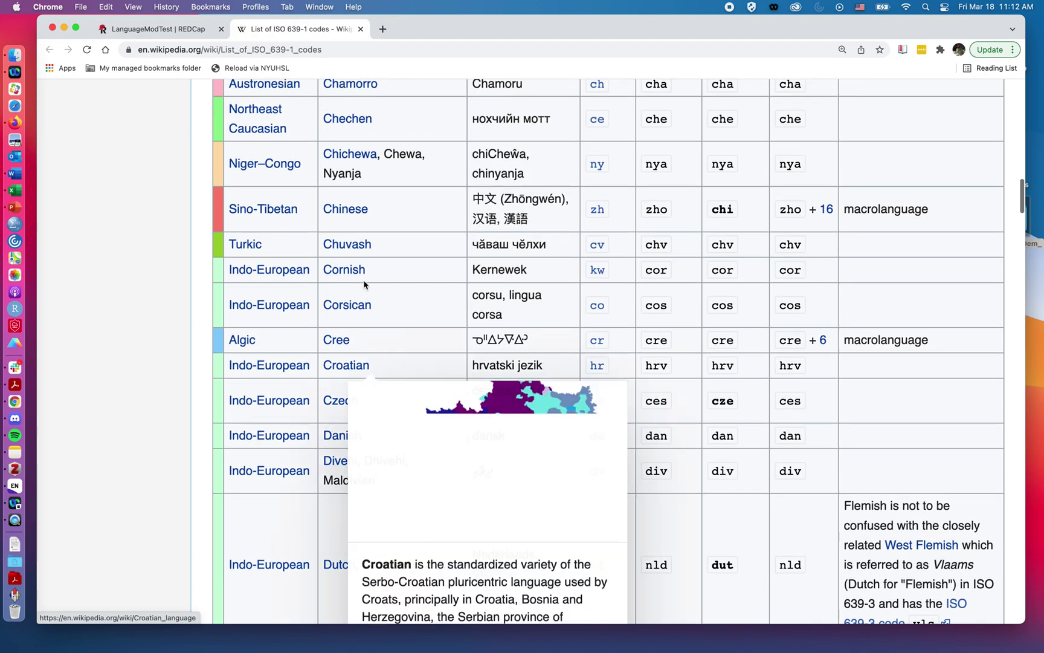
click(138, 35)
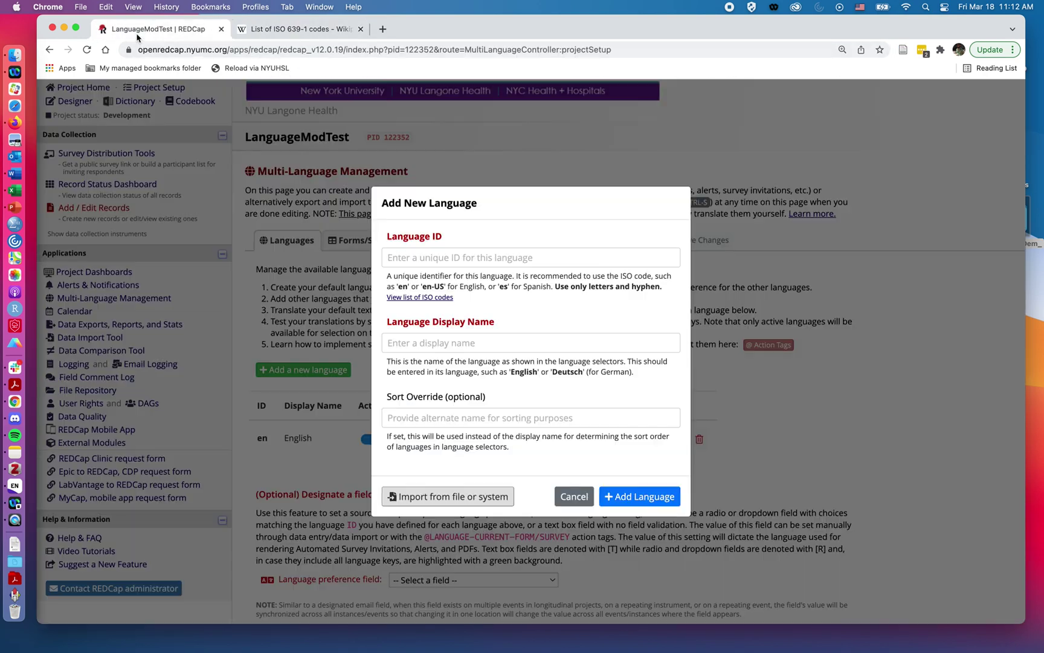
click(404, 258)
text(zh)
Enter display name 中文 via Pinyin and sort name Chinese, then add Chinese and activate it.
click(443, 348)
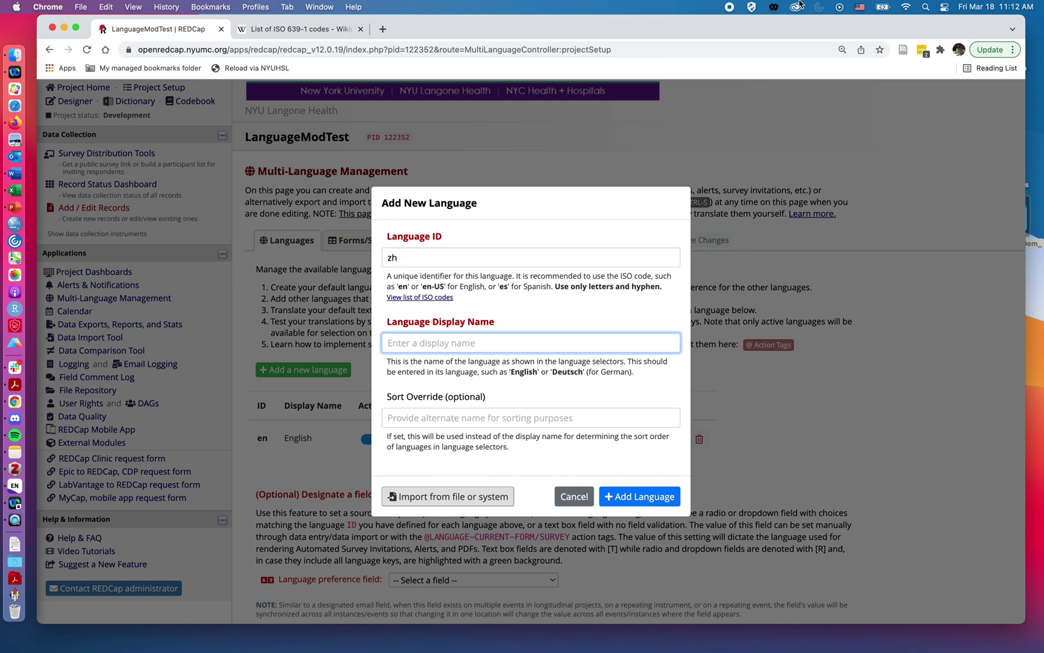
click(858, 8)
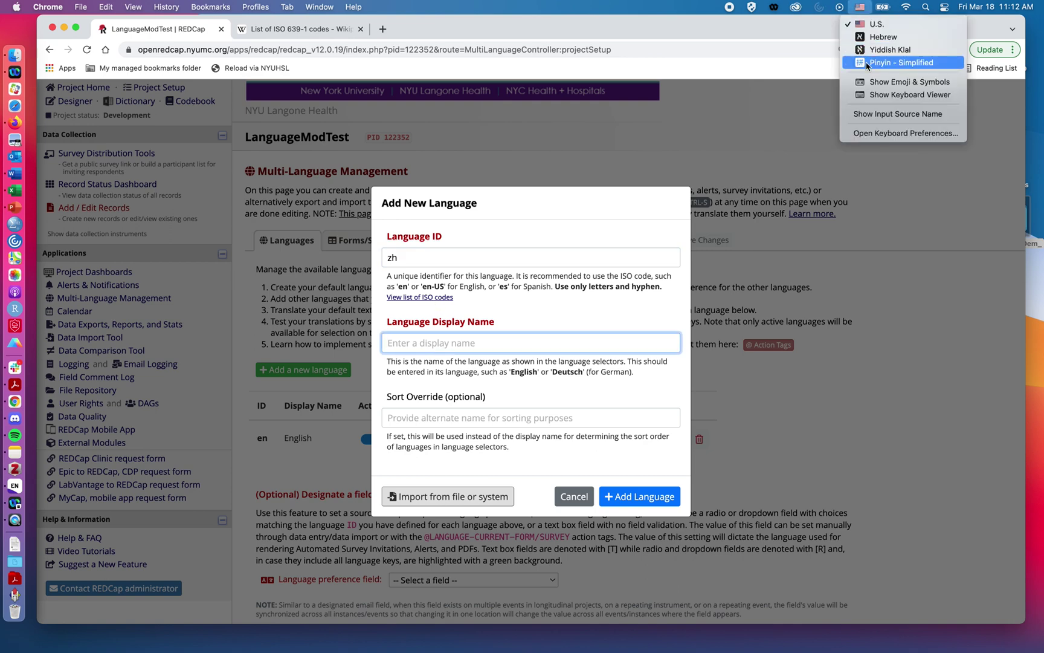
click(900, 63)
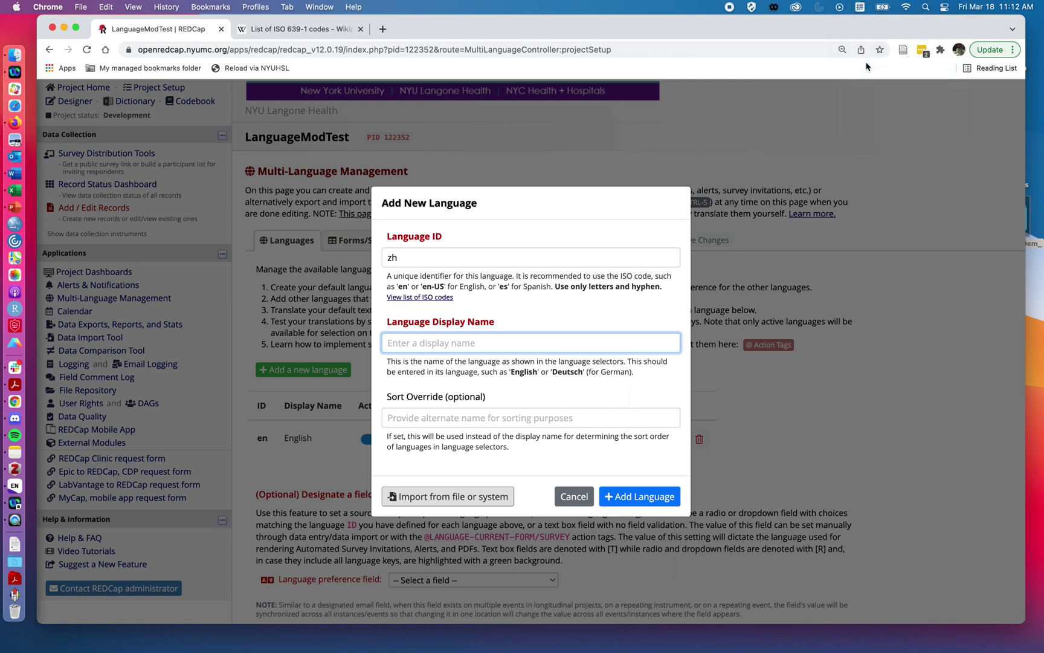
text(zhong wen)
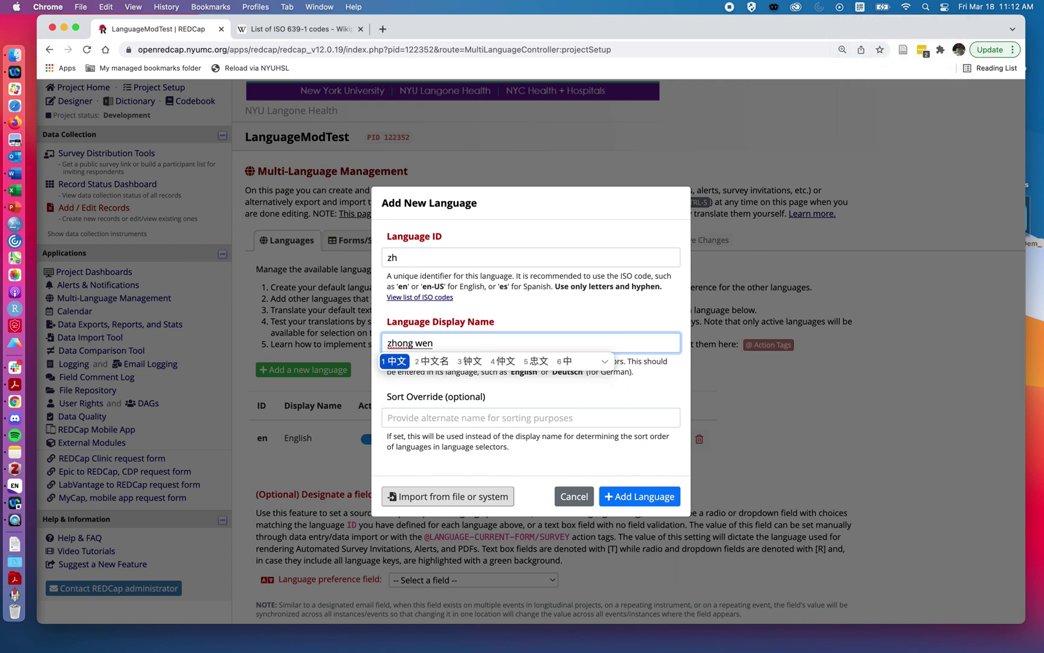
key(space)
click(527, 416)
click(859, 7)
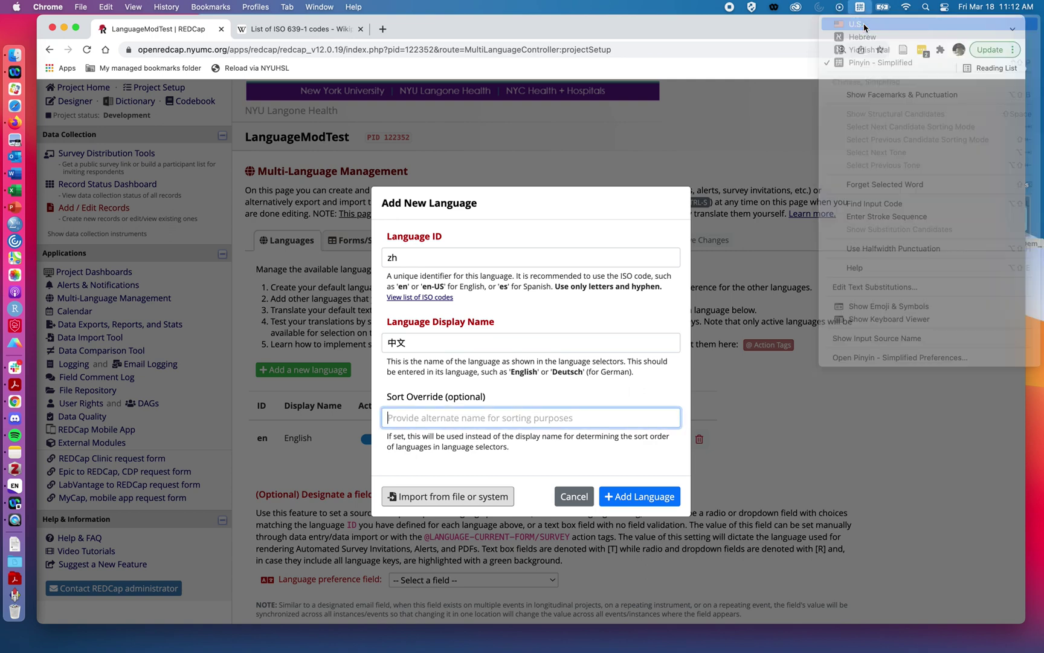
text(Chinese)
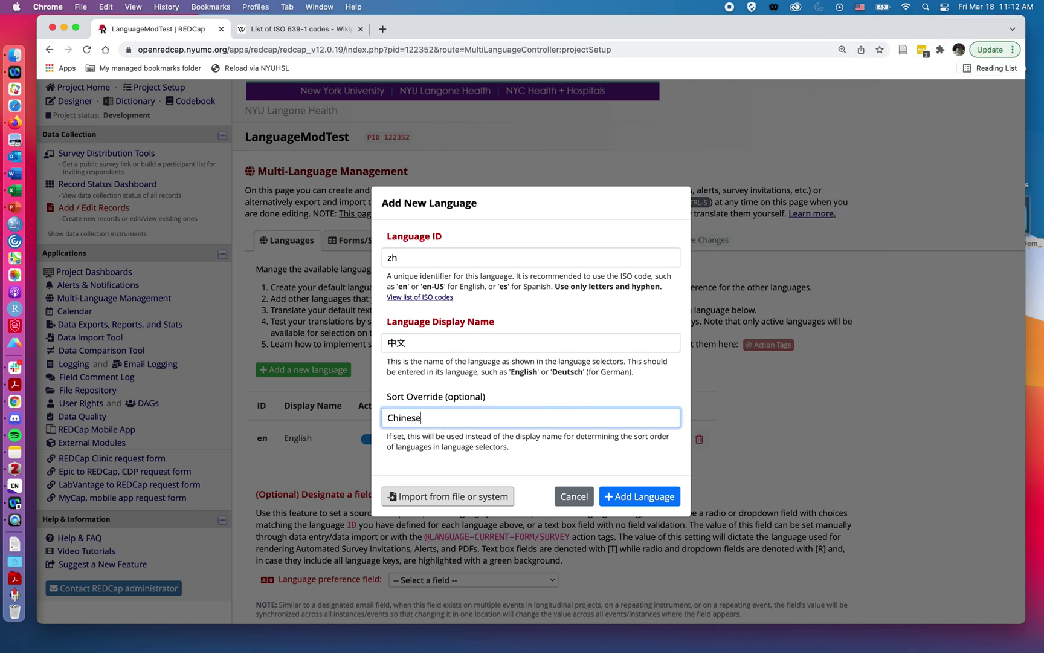
click(658, 498)
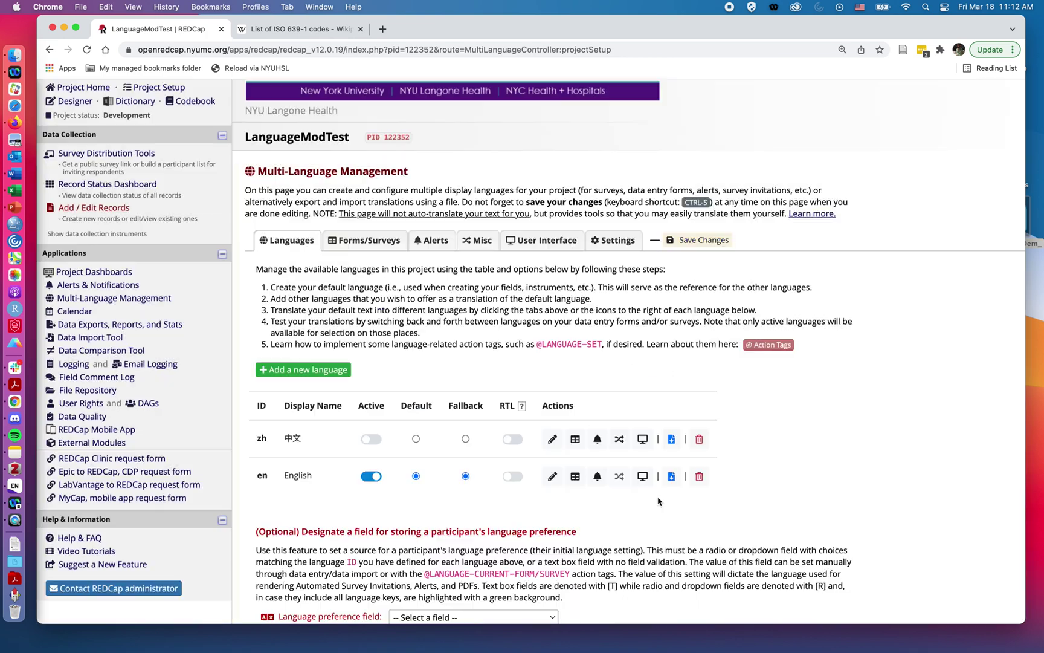
click(370, 446)
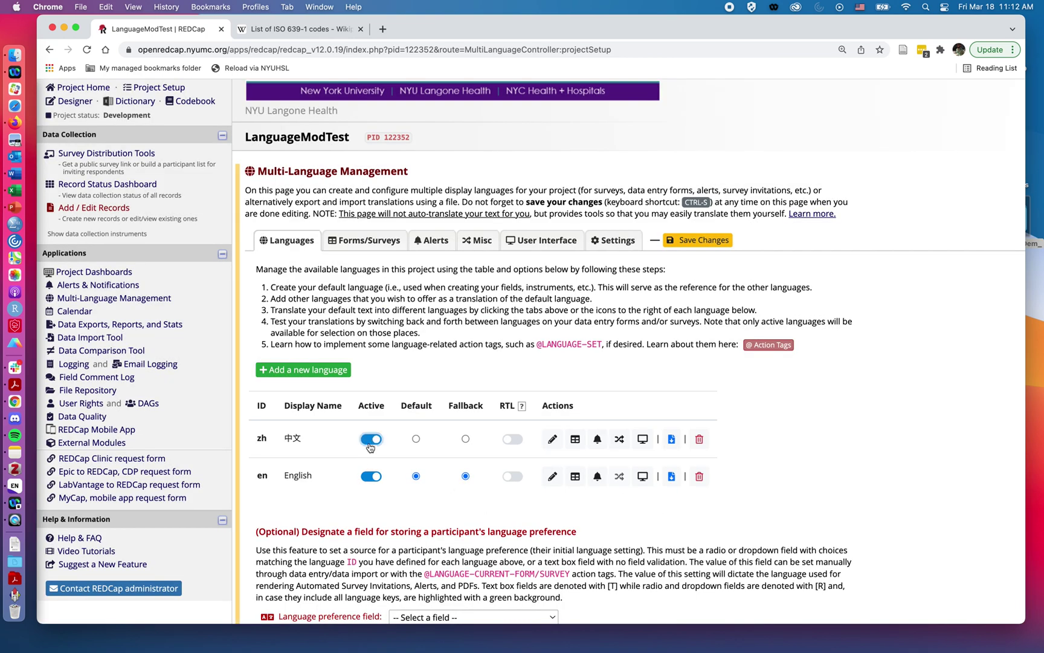
Start another new language, look up Yiddish's ISO code, and enter ID yi.
click(314, 371)
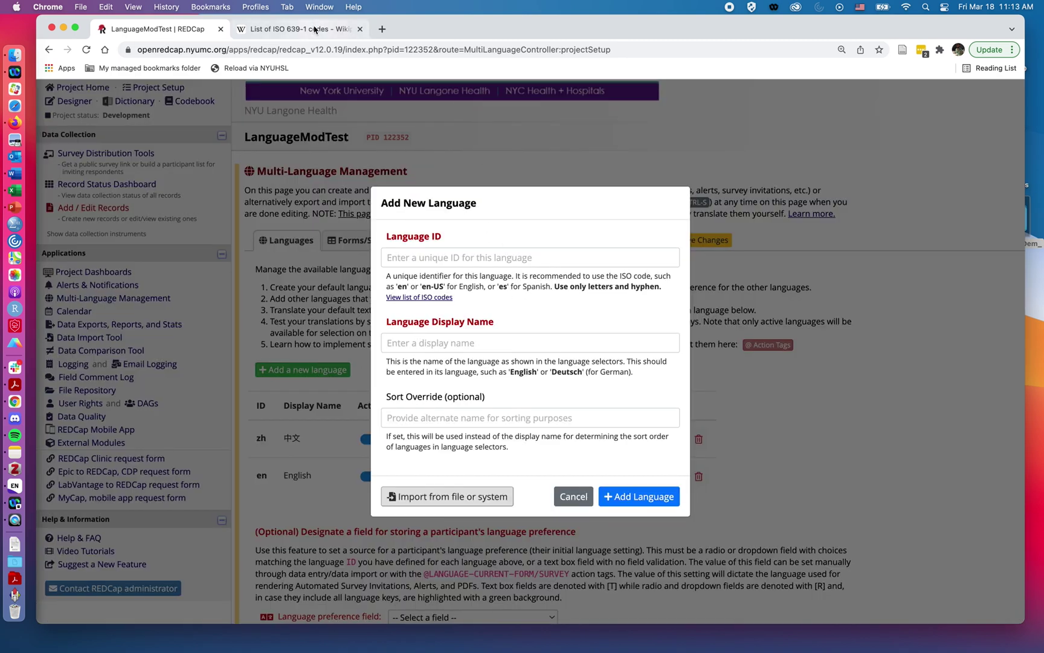
click(314, 29)
scroll(463, 377, down, 20)
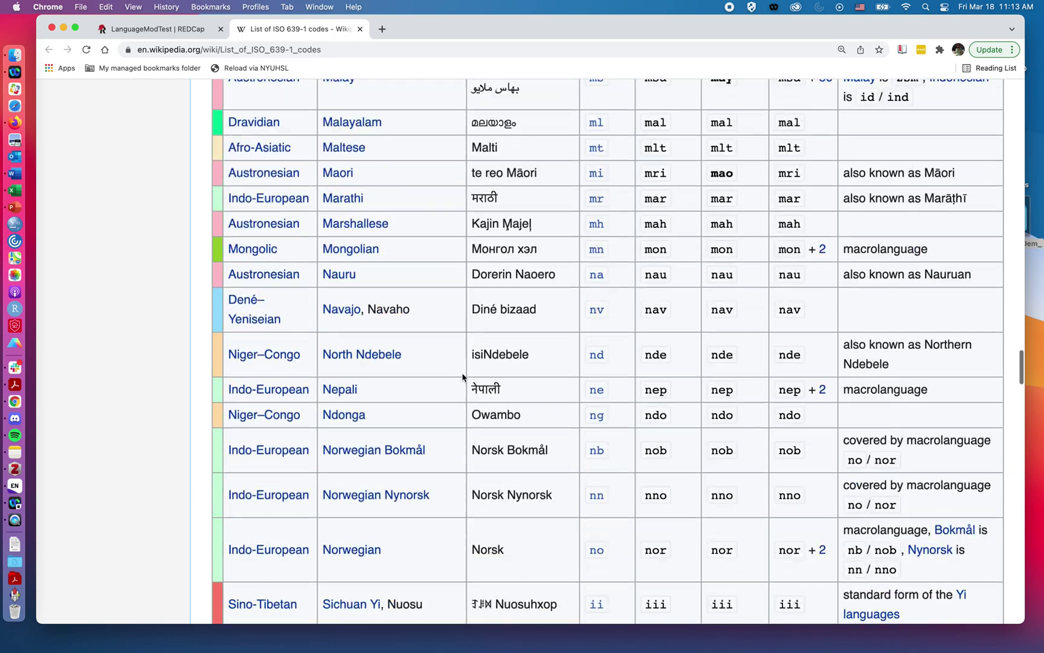
scroll(463, 377, down, 20)
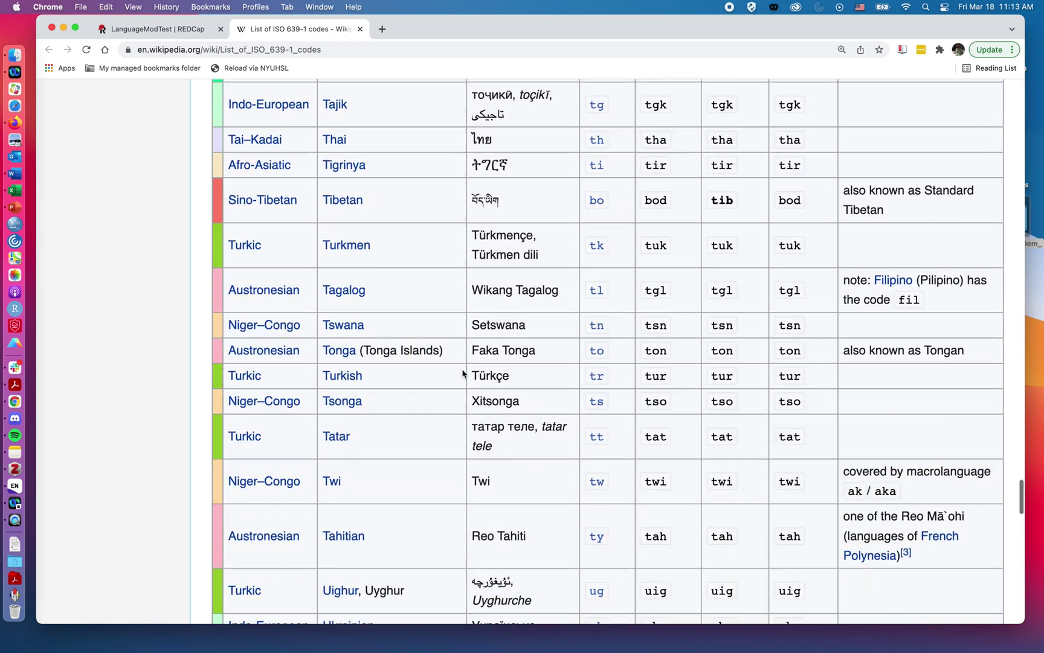
scroll(462, 373, down, 20)
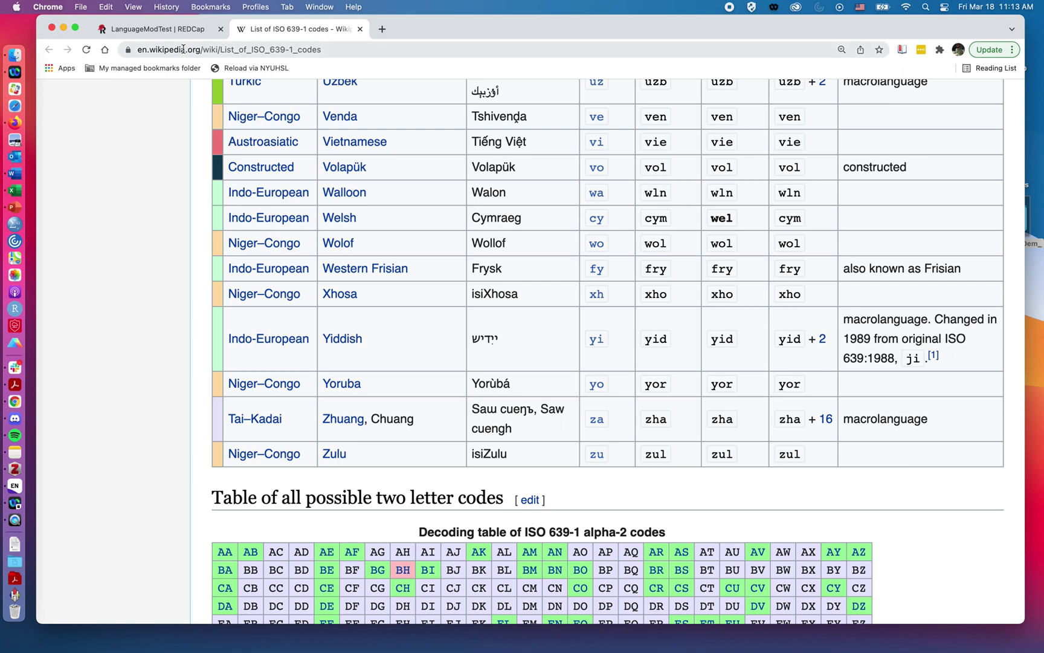
click(159, 29)
click(434, 256)
text(yi)
Type the display name ייִדיש with the Yiddish keyboard, then return to U.S. English input.
key(Tab)
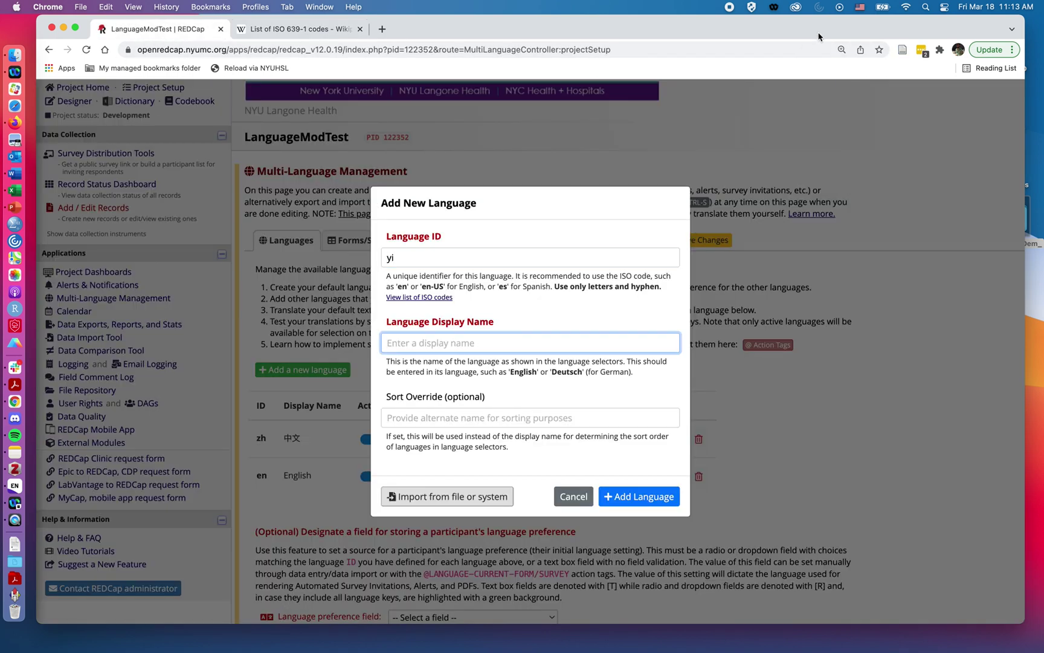
click(859, 7)
click(865, 50)
text(ייִדיש)
click(502, 416)
click(859, 7)
click(863, 25)
Enter sort name Yiddish, add the language, turn on Active and RTL, and save.
text(Yiddish)
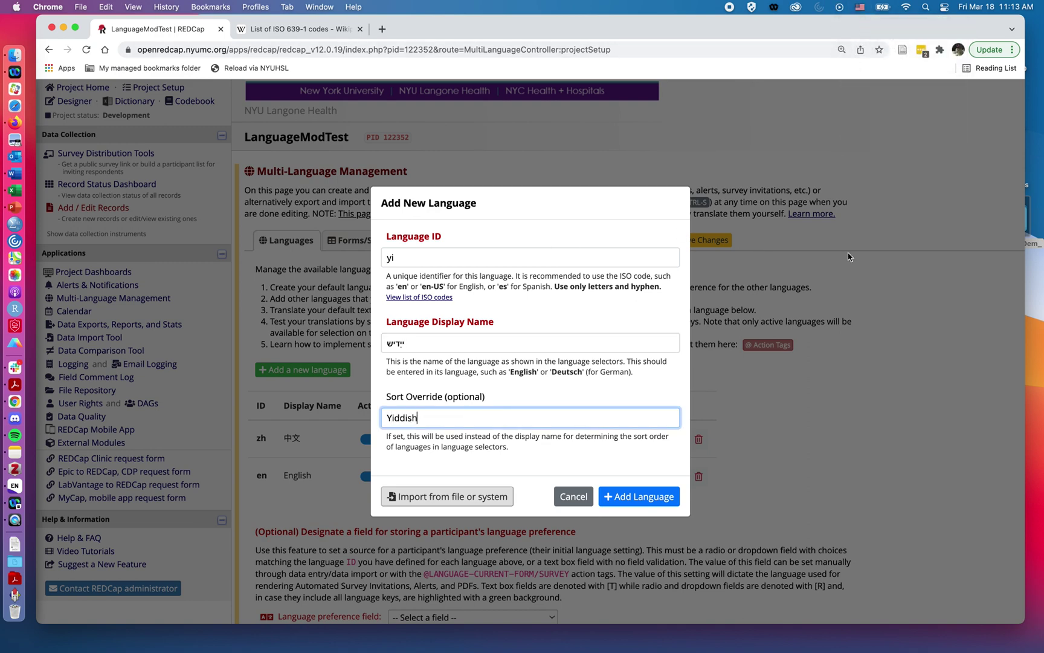
click(617, 509)
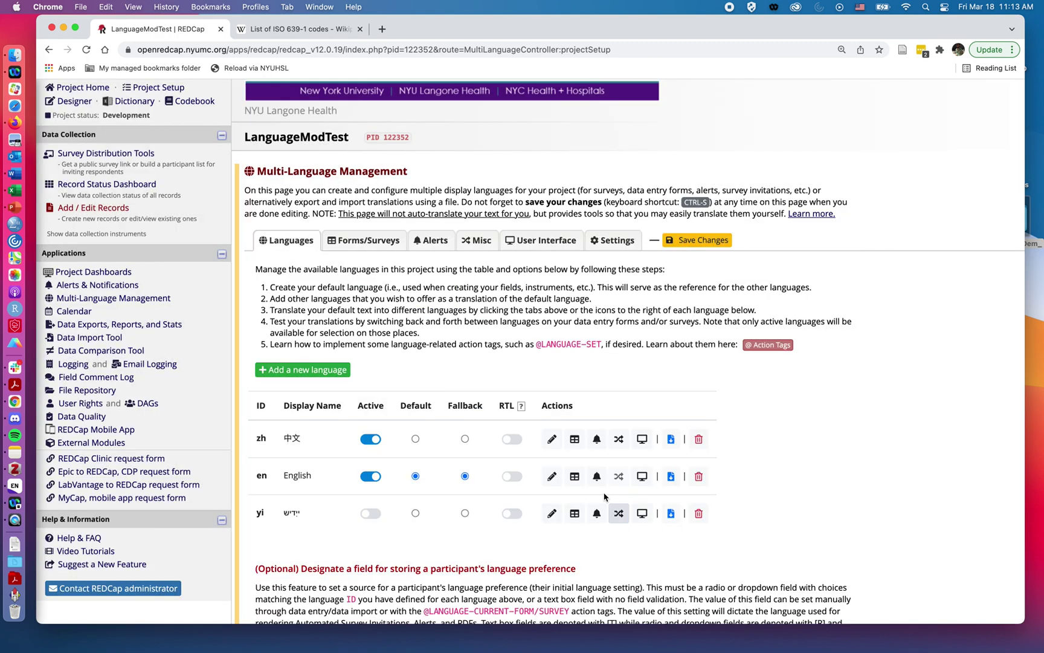
click(371, 515)
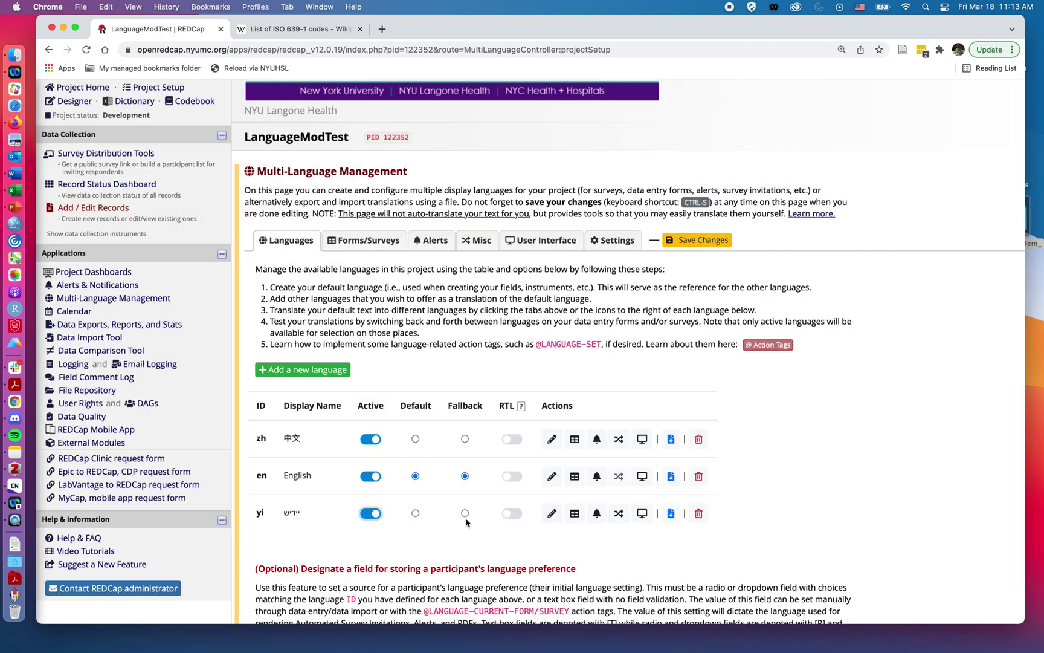
click(514, 515)
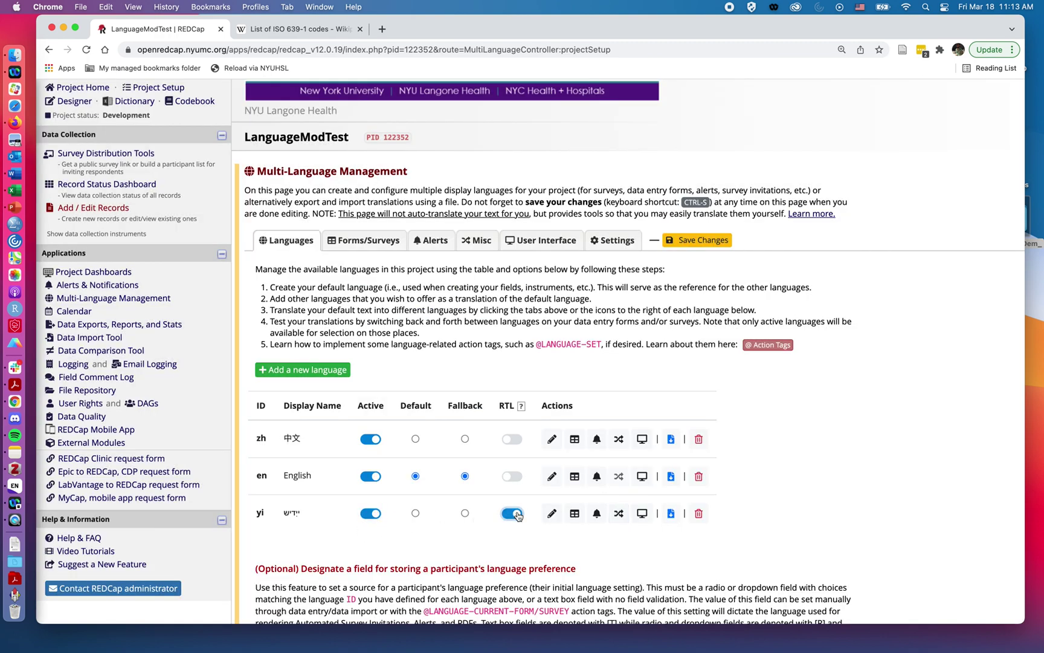
click(695, 242)
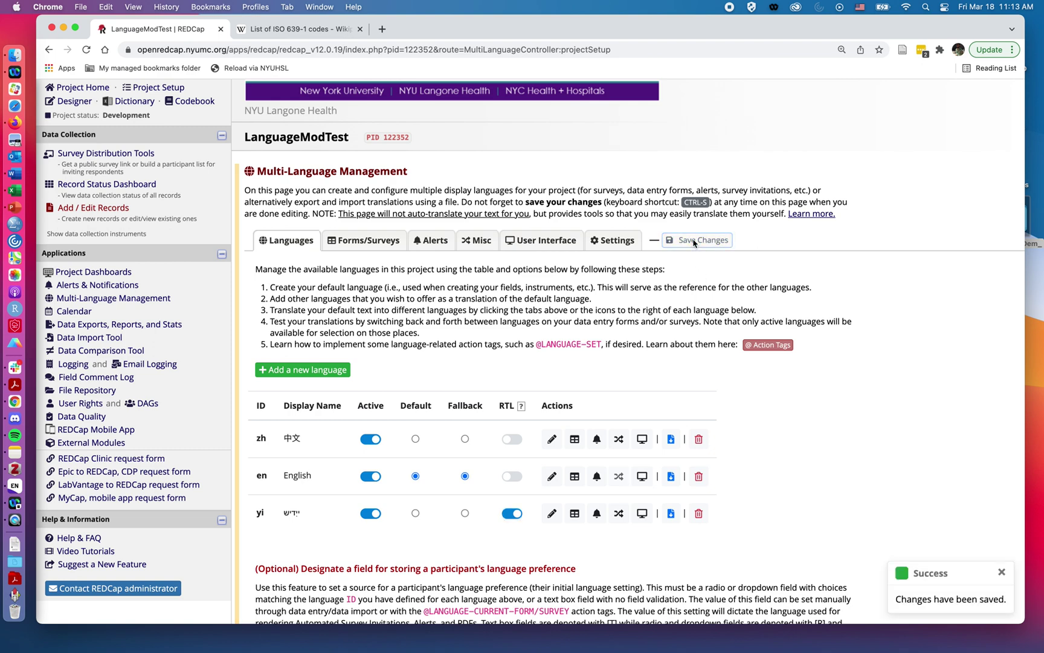